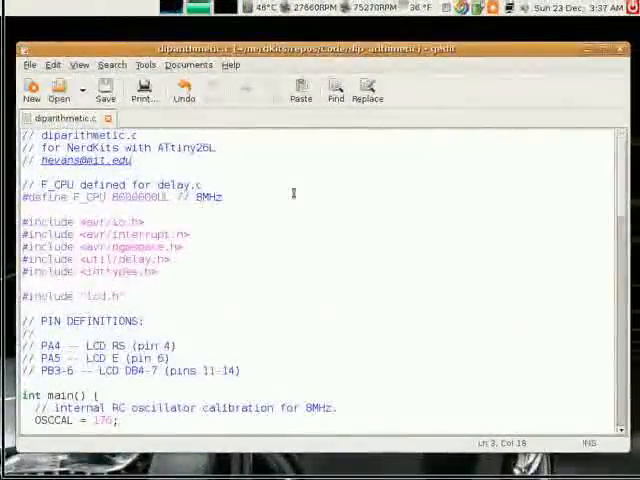
drag(624, 182, 622, 225)
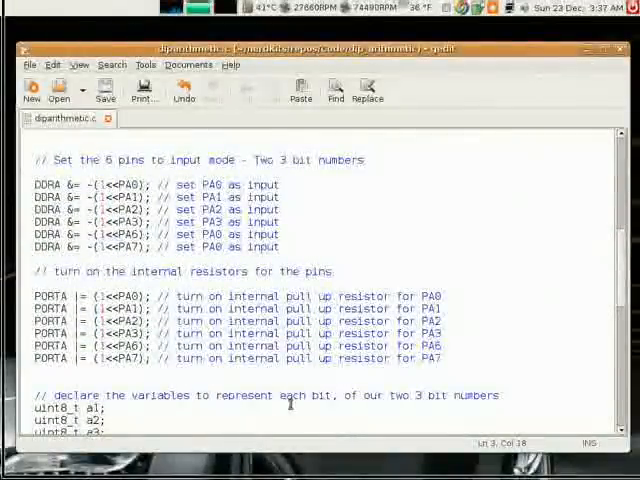
drag(622, 285, 613, 390)
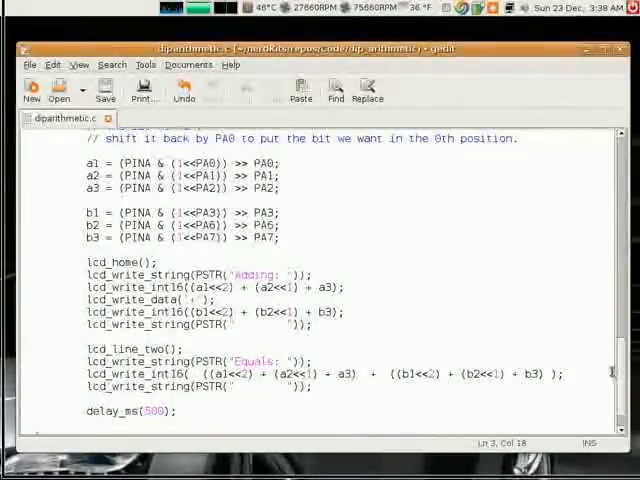